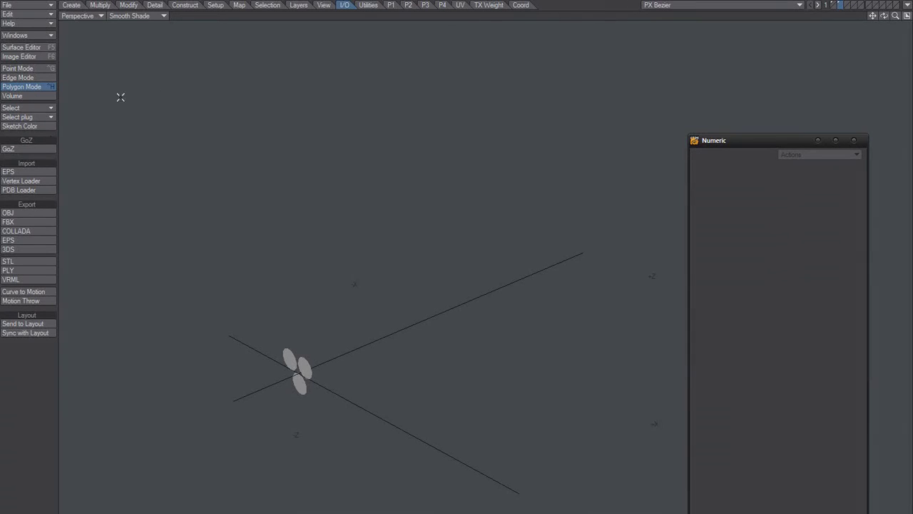
- Use PX Bezier to extrude the three-disc profile along a curved four-knot path, forming a C-shaped twisted rope
left_click(425, 6)
left_click(16, 240)
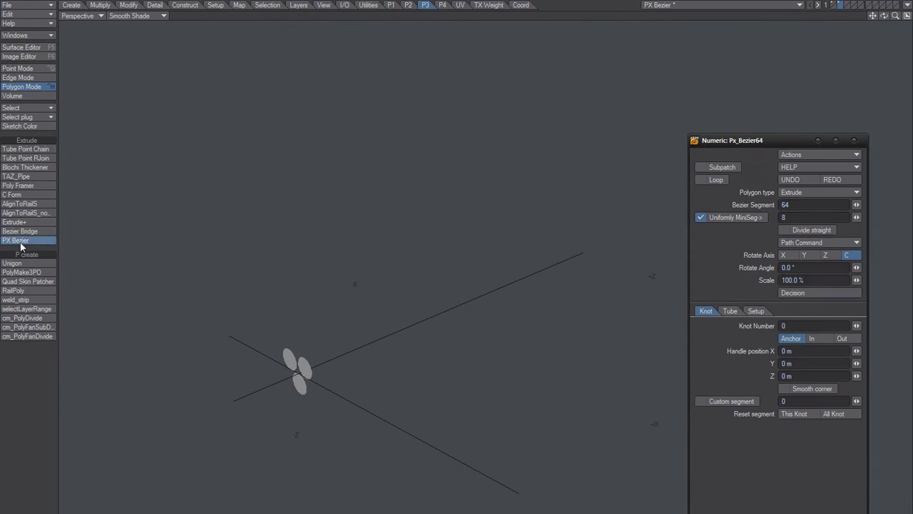
left_click_drag(385, 402, 325, 402, "alt")
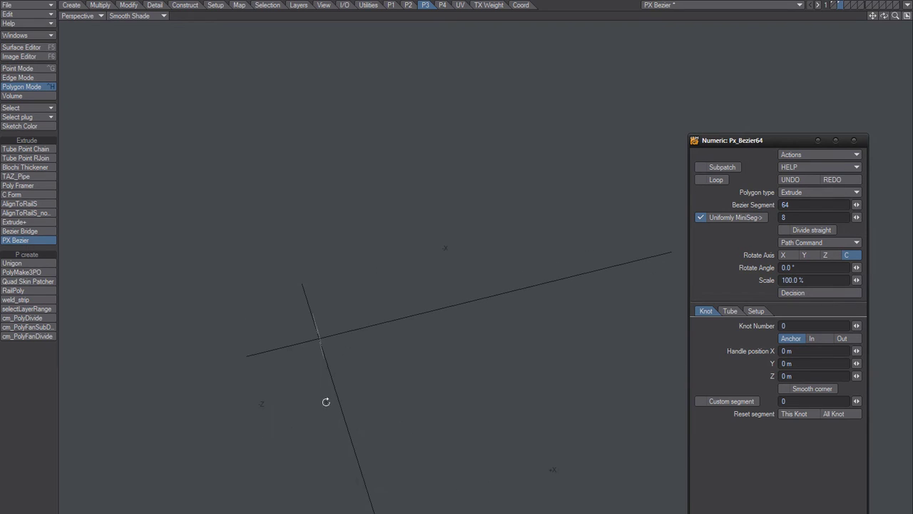
left_click_drag(328, 351, 354, 343)
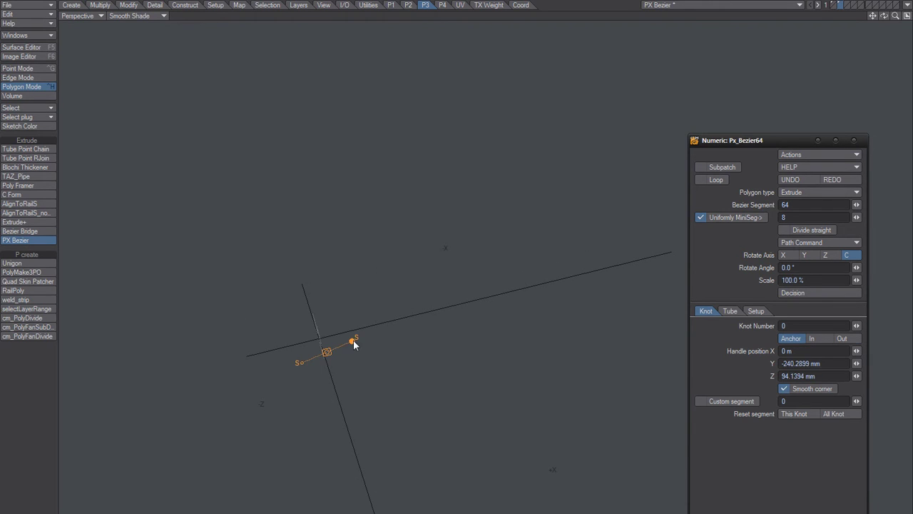
left_click_drag(490, 310, 511, 306)
left_click_drag(611, 187, 610, 131)
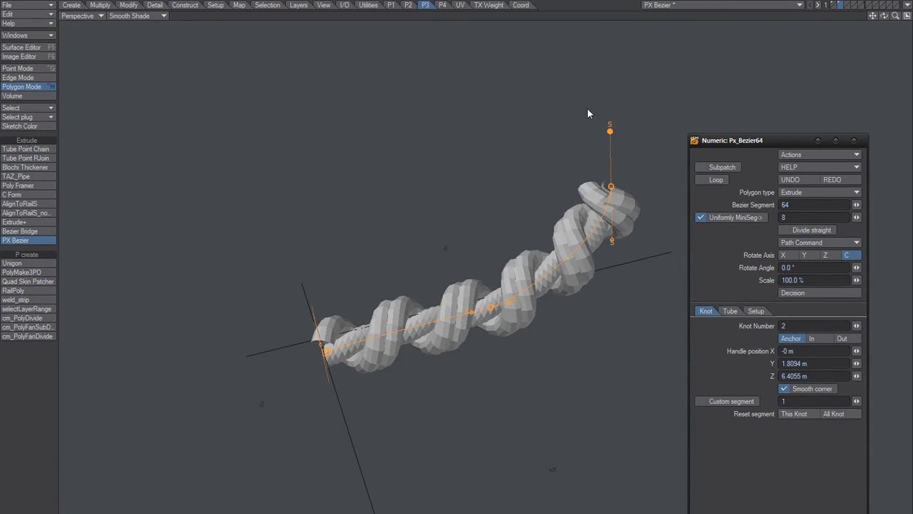
left_click_drag(368, 68, 250, 92)
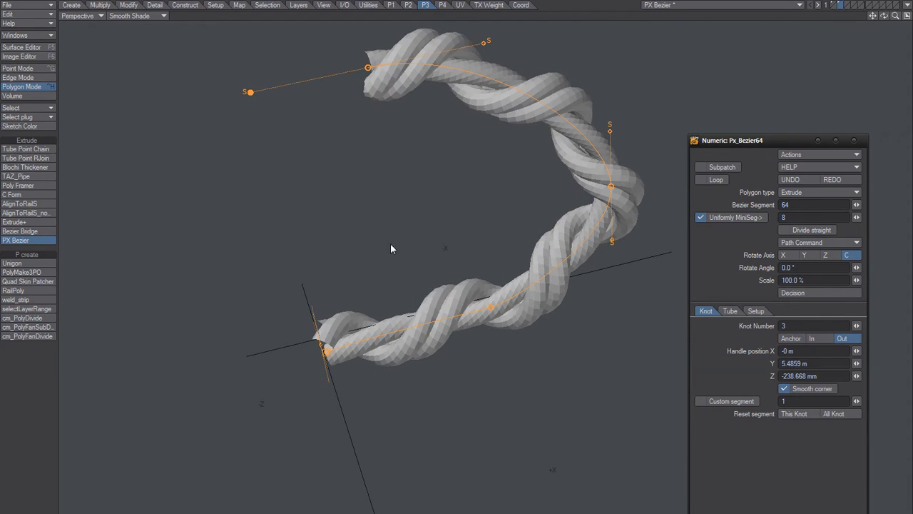
- Reshape the rope's lower curve by adjusting the direction handles of knot 1
left_click_drag(489, 311, 591, 305)
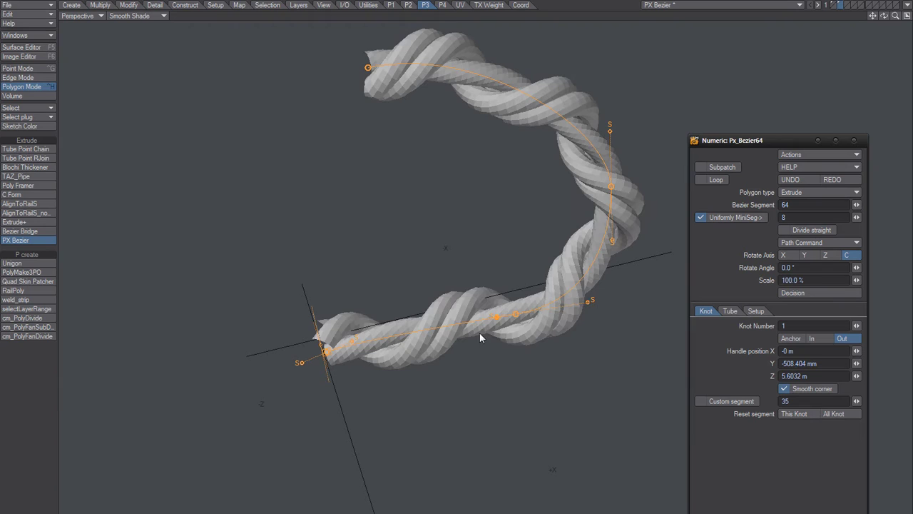
left_click_drag(480, 338, 477, 334)
left_click_drag(578, 412, 679, 265, "alt")
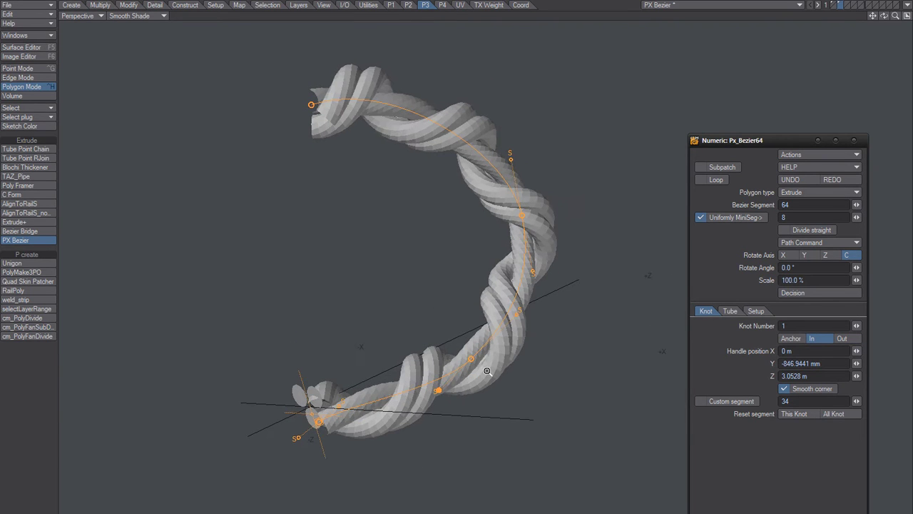
left_click_drag(490, 371, 574, 336, "ctrl+alt")
- Compare the twisted rope with the tube's Group Extrude option on and off, including at close range around the bends
left_click_drag(772, 141, 733, 90)
left_click(689, 260)
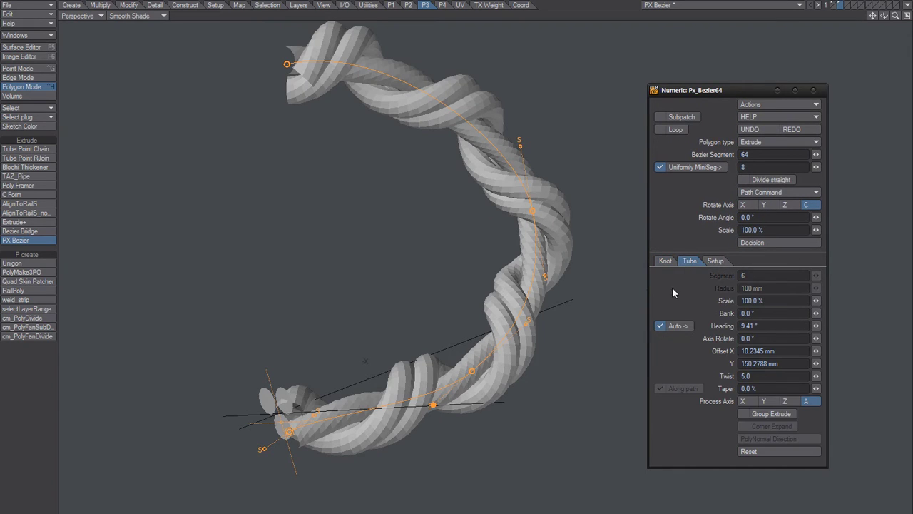
left_click(771, 414)
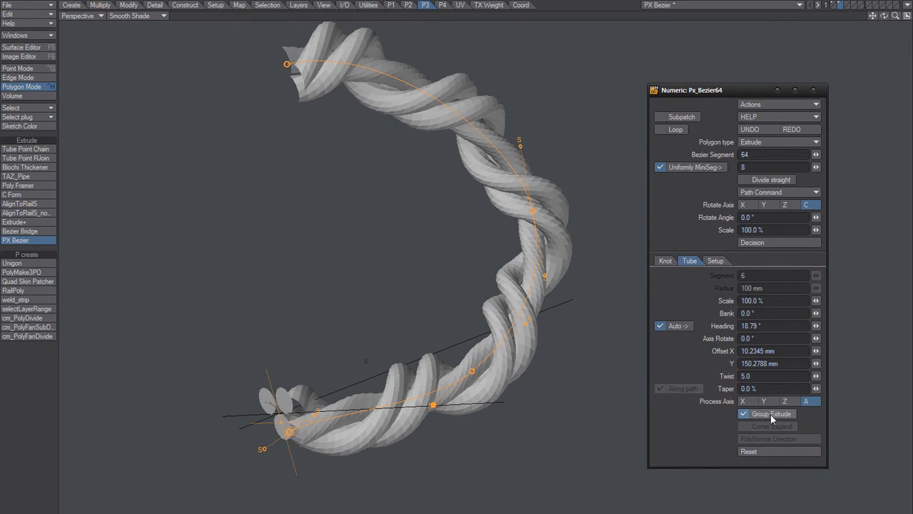
left_click(769, 416)
left_click(767, 416)
left_click(768, 416)
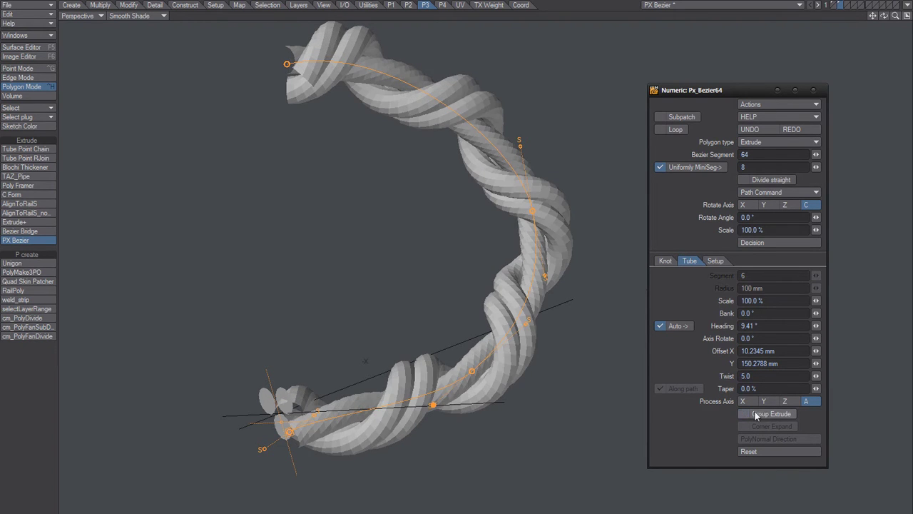
left_click_drag(573, 308, 506, 288, "alt")
left_click(766, 415)
left_click_drag(505, 337, 384, 313, "alt")
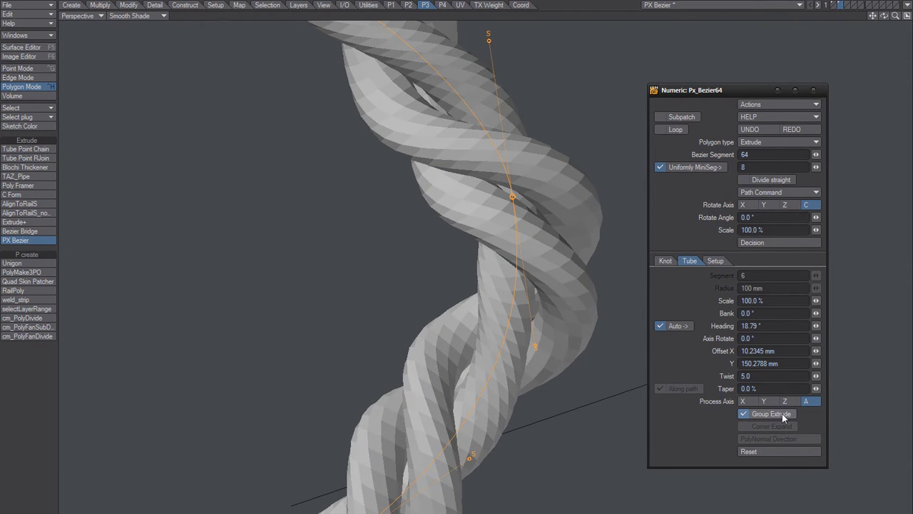
left_click(783, 418)
- Finish the rope extrusion and switch to the first layer, which holds the large and small discs
left_click_drag(547, 337, 550, 369, "alt")
key("space")
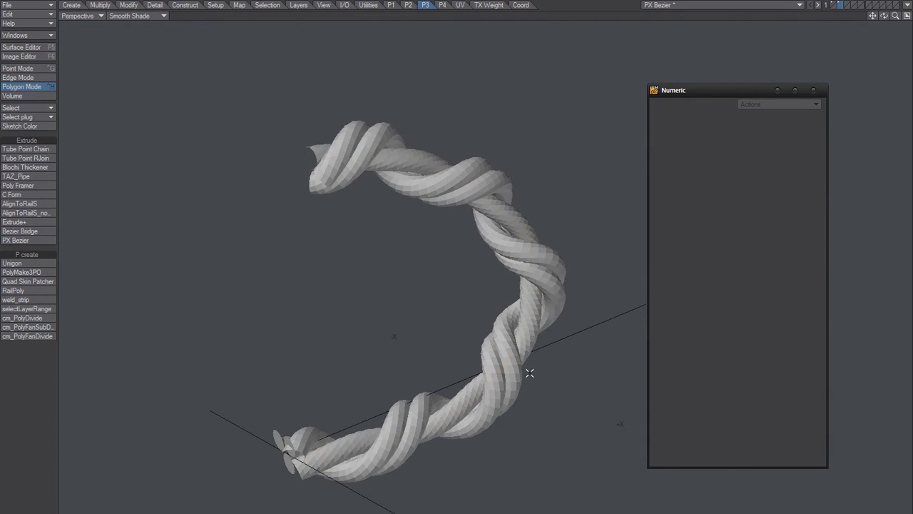
key("1")
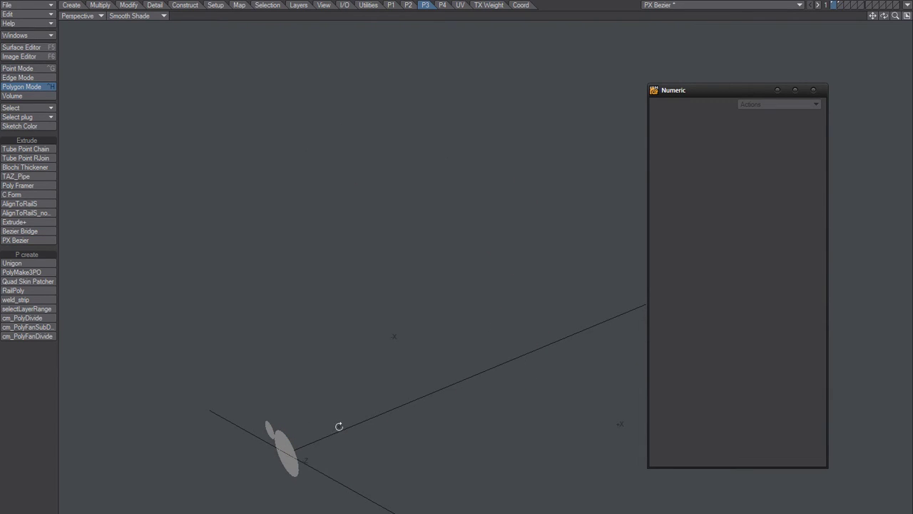
- Use PX Bezier to extrude the large and small discs along a curved five-knot path, wrapping the thin tube around the thick one
left_click_drag(339, 426, 456, 401, "alt")
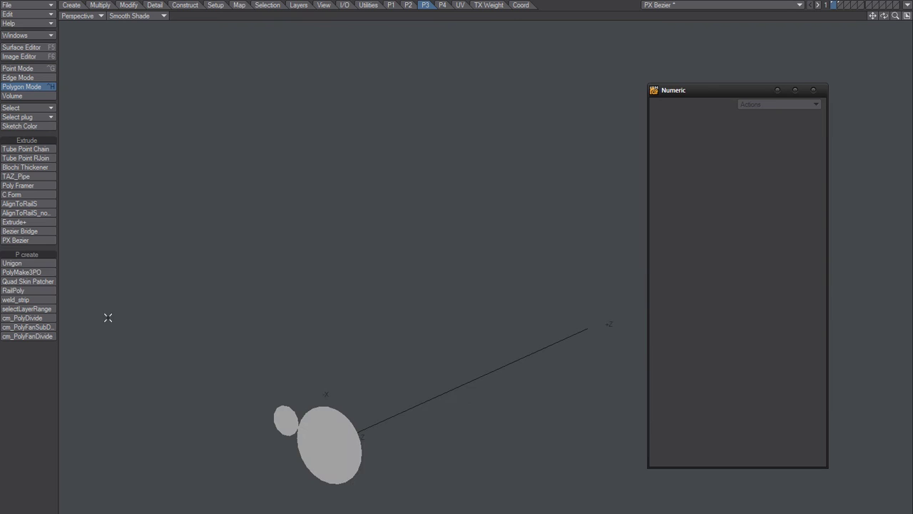
left_click(22, 241)
left_click_drag(391, 342, 322, 389, "alt")
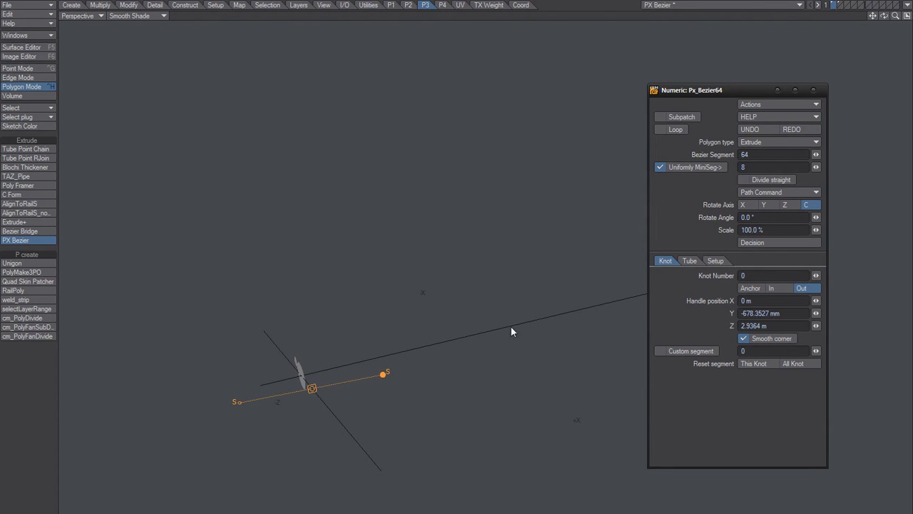
left_click_drag(545, 321, 568, 300)
left_click_drag(600, 163, 587, 128)
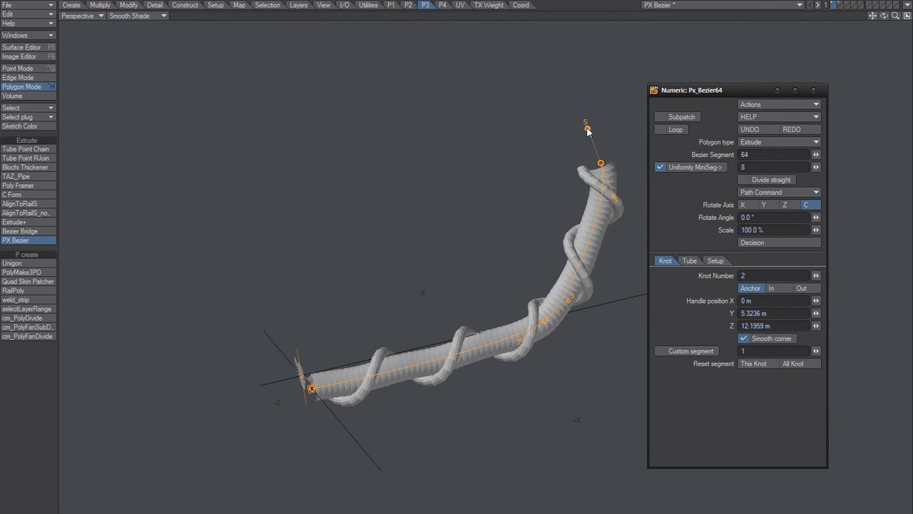
left_click_drag(472, 75, 434, 73)
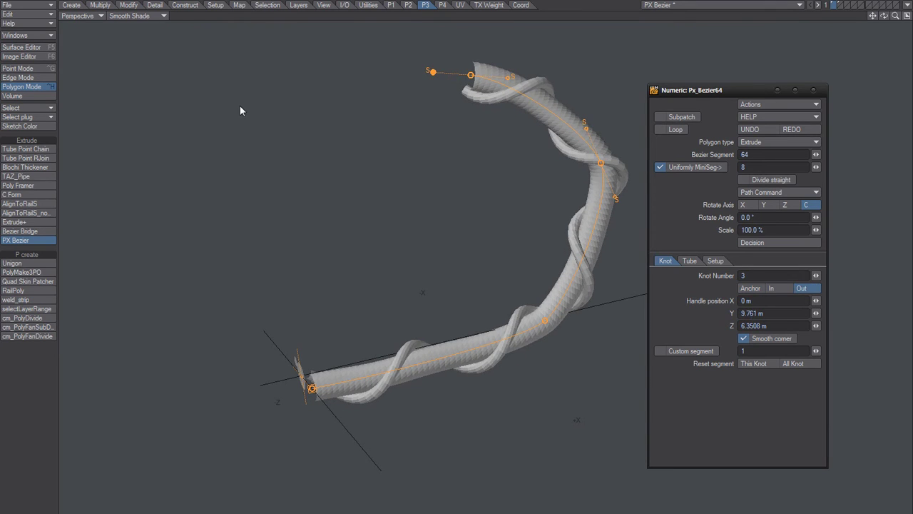
left_click_drag(205, 116, 196, 112)
- Bend the tube path in depth by moving knots 1 and 3 sideways and adjusting the handles around the bends and the end knot
left_click_drag(367, 155, 512, 175, "alt")
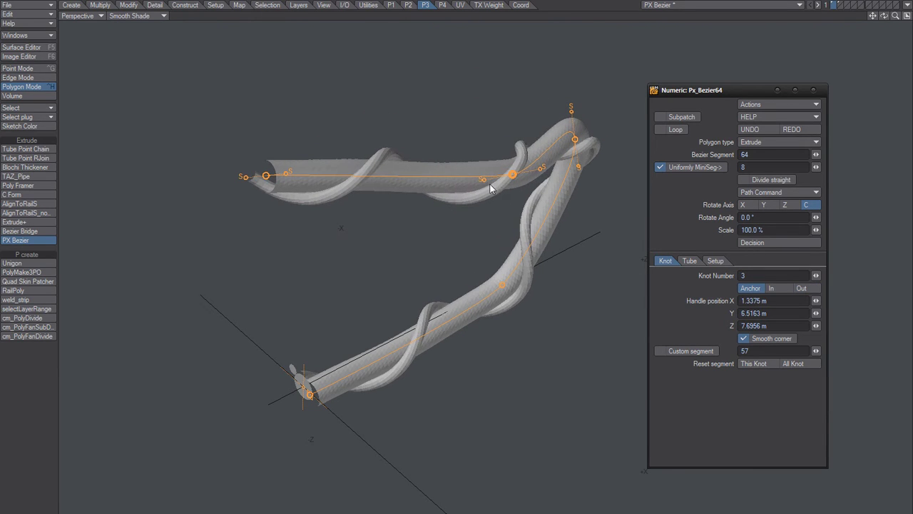
left_click_drag(274, 162, 359, 176)
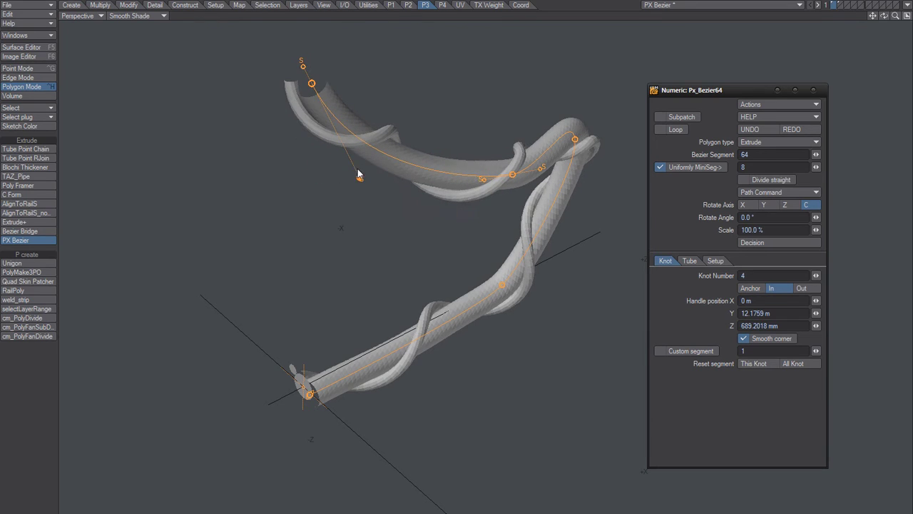
left_click_drag(455, 217, 508, 300, "alt")
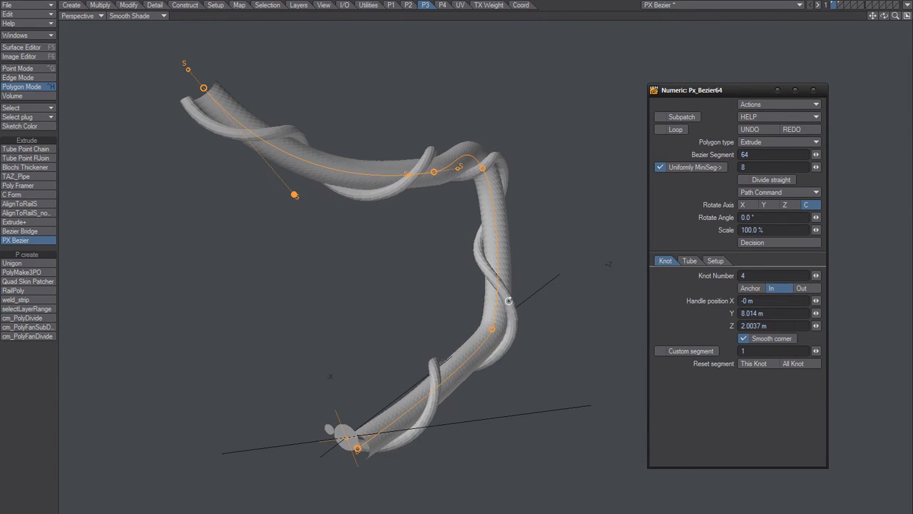
left_click_drag(495, 330, 503, 354)
left_click_drag(529, 259, 568, 238)
left_click_drag(403, 413, 358, 270)
- Reshape the bend at knot 1, placing its anchor at about X 1.93 m, Y 1.37 m, Z 10.51 m
left_click_drag(495, 340, 472, 299, "ctrl+alt")
left_click_drag(532, 361, 570, 281, "alt")
left_click_drag(543, 241, 326, 369)
left_click_drag(463, 307, 292, 310, "alt+shift")
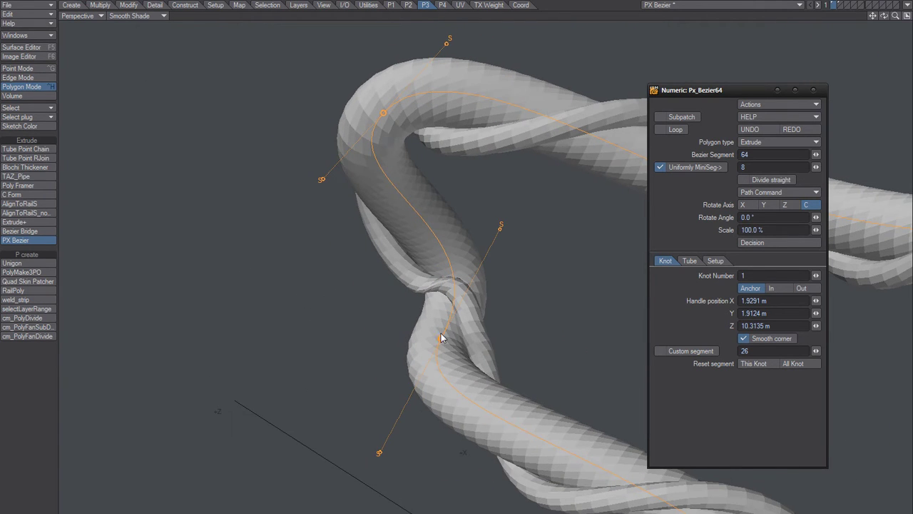
left_click_drag(441, 343, 416, 366)
- Compare the wrapped tubes with Group Extrude on and off in the tube settings
left_click_drag(489, 318, 372, 207, "alt+shift")
left_click_drag(412, 267, 387, 356, "ctrl+alt")
left_click_drag(522, 328, 383, 344, "alt+shift")
left_click_drag(394, 351, 448, 286, "ctrl+alt")
left_click_drag(407, 400, 344, 360, "alt")
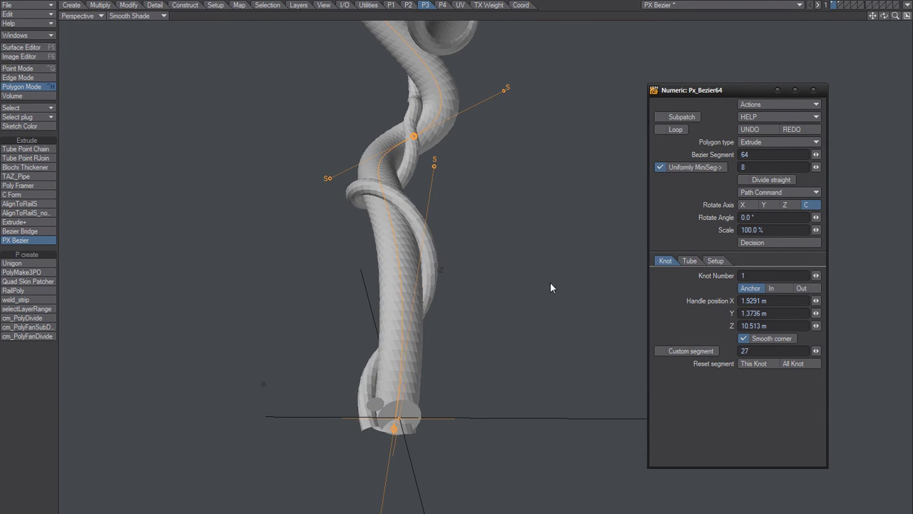
left_click(690, 261)
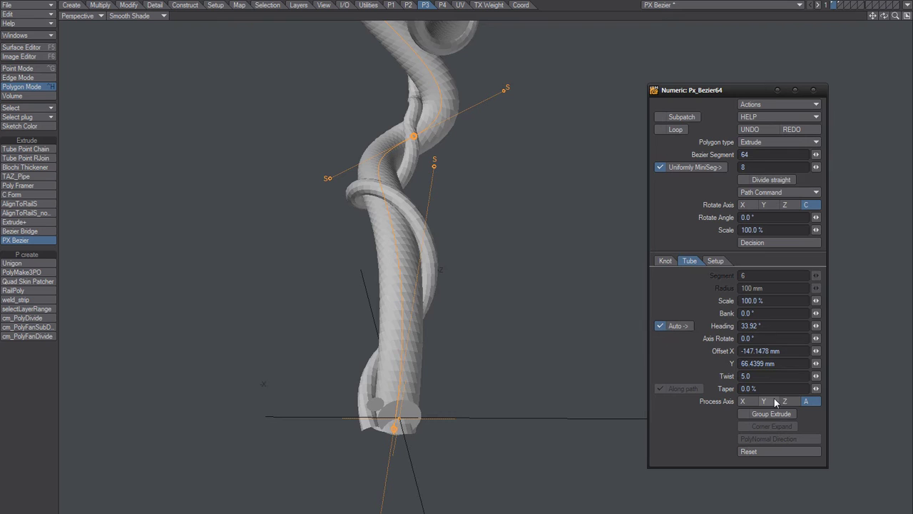
left_click(770, 414)
left_click(771, 417)
left_click(771, 417)
left_click(770, 416)
- Examine the tight bend at knot 1 up close with Group Extrude on and off
left_click_drag(420, 279, 425, 430, "alt+shift")
left_click_drag(433, 307, 607, 338, "ctrl+alt")
left_click_drag(292, 271, 575, 359, "alt+shift")
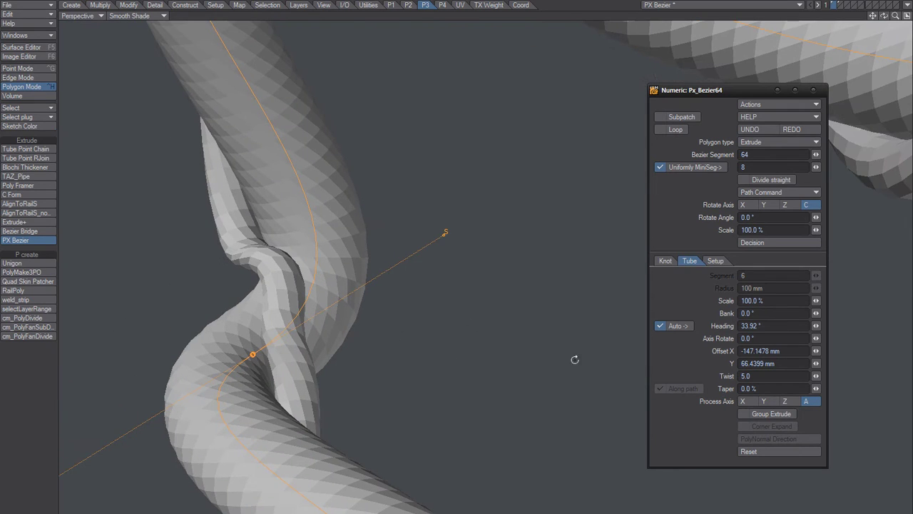
left_click(774, 415)
left_click(773, 416)
- Adjust the path handles near the start of the tube to give its first stretch a rounder arc
left_click_drag(517, 362, 307, 372, "ctrl+alt")
left_click_drag(442, 365, 492, 456, "alt")
left_click_drag(349, 383, 383, 376)
mouse_move(412, 272)
left_mouse_down()
mouse_move(419, 270)
mouse_move(407, 262)
left_mouse_up()
left_click_drag(431, 388, 336, 311, "alt")
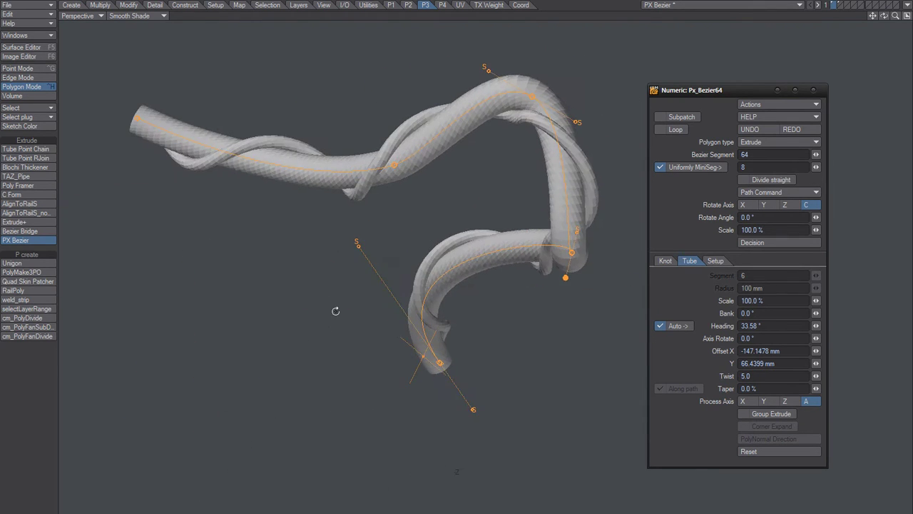
- Smooth the wide bend by moving knots 1 and 2 and extending their direction handles outward
left_click_drag(522, 311, 514, 336, "alt")
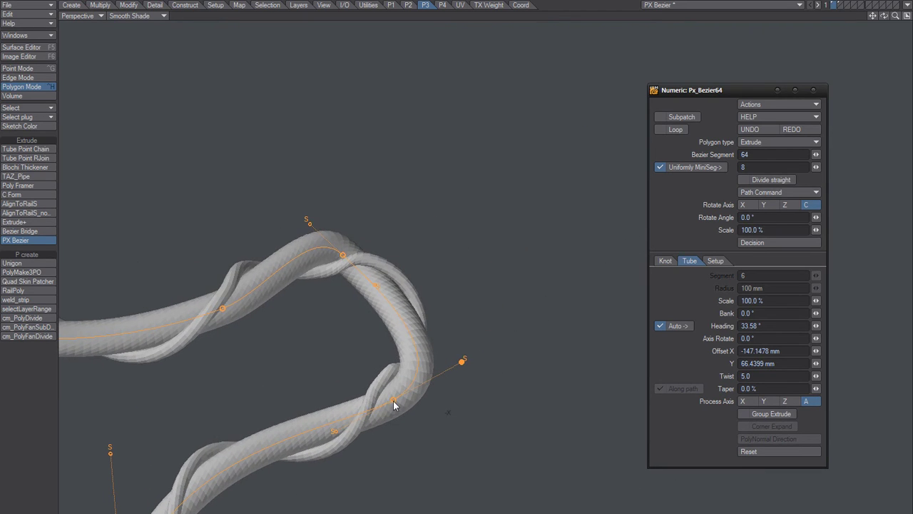
left_click_drag(394, 402, 376, 443)
left_click_drag(449, 401, 465, 375)
left_click_drag(343, 259, 350, 255)
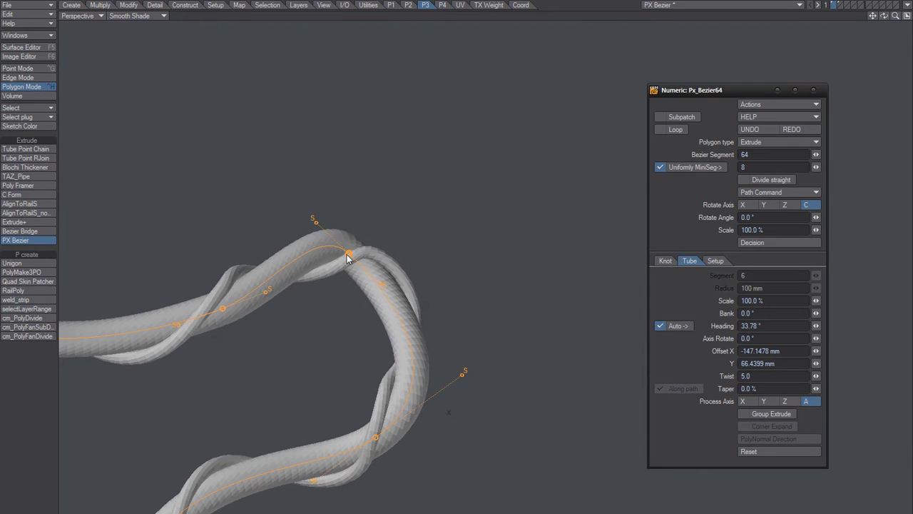
left_click_drag(378, 287, 419, 273)
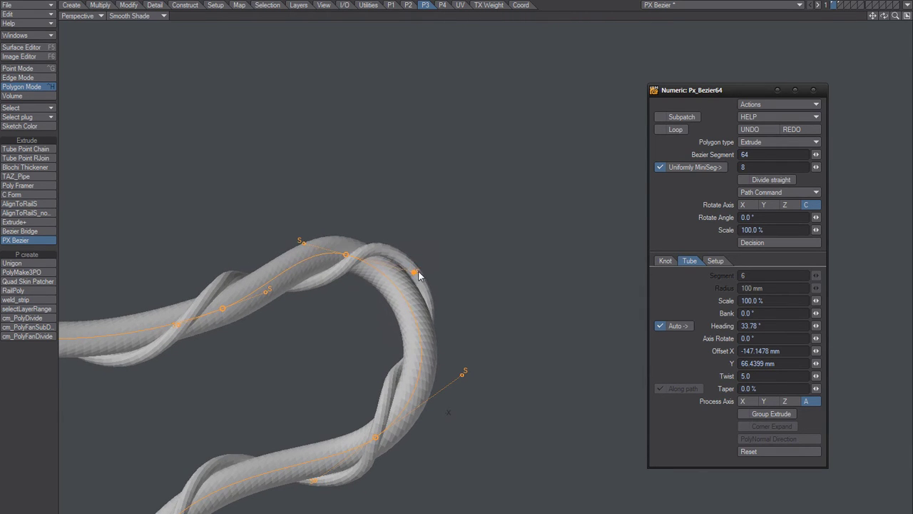
- Adjust knot 3's outgoing handle to reshape the curve toward the far end of the tube
left_click_drag(474, 309, 196, 408, "alt")
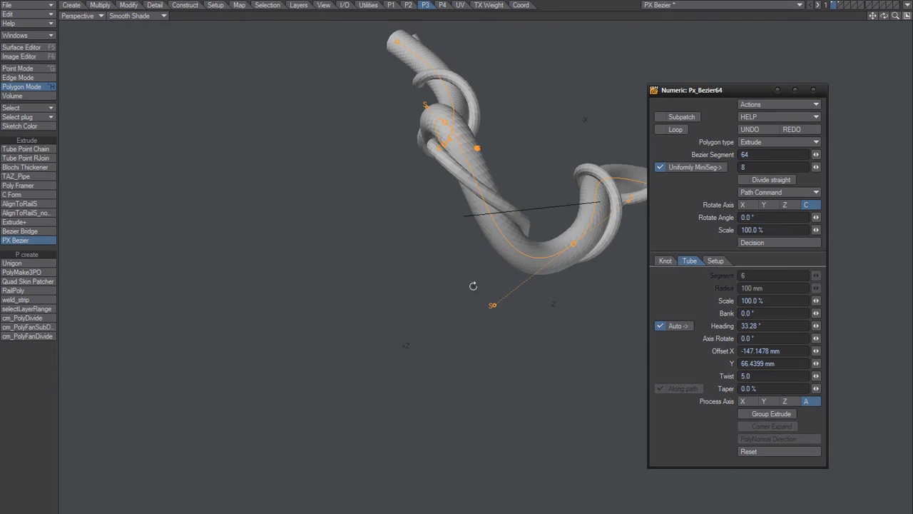
left_click_drag(474, 286, 359, 313, "alt")
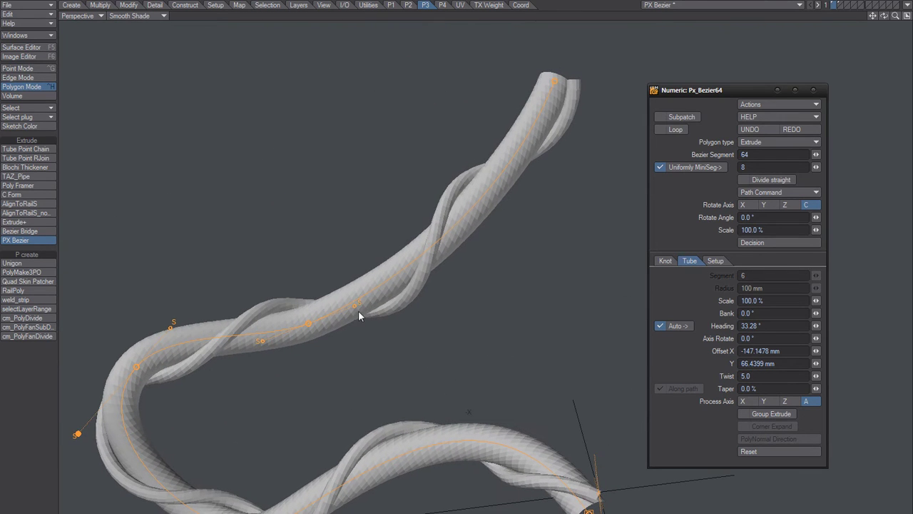
left_click_drag(405, 293, 530, 398)
- Set the perspective view to Wireframe Shade and examine the polygon flow along the wrapped tubes
scroll(450, 315, "down", 3)
left_click_drag(516, 252, 419, 307, "alt")
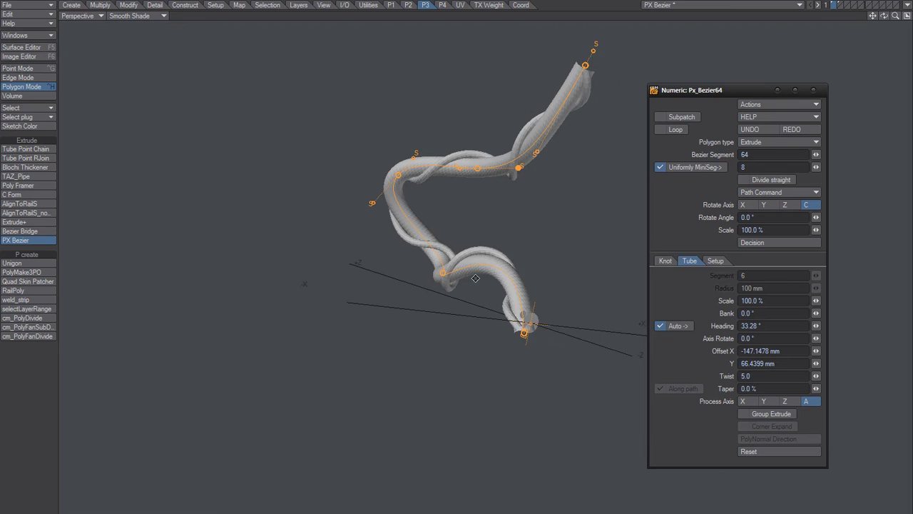
left_click_drag(475, 278, 415, 360, "alt")
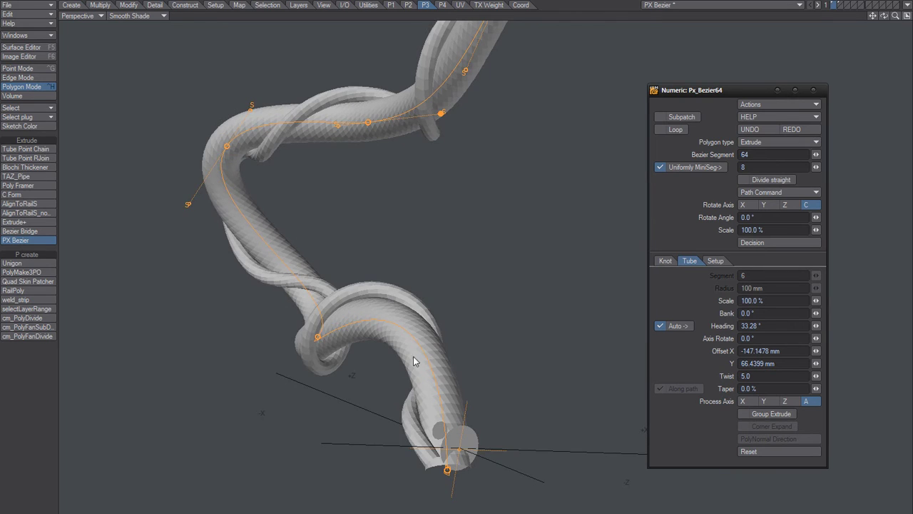
left_click_drag(472, 368, 494, 325, "alt")
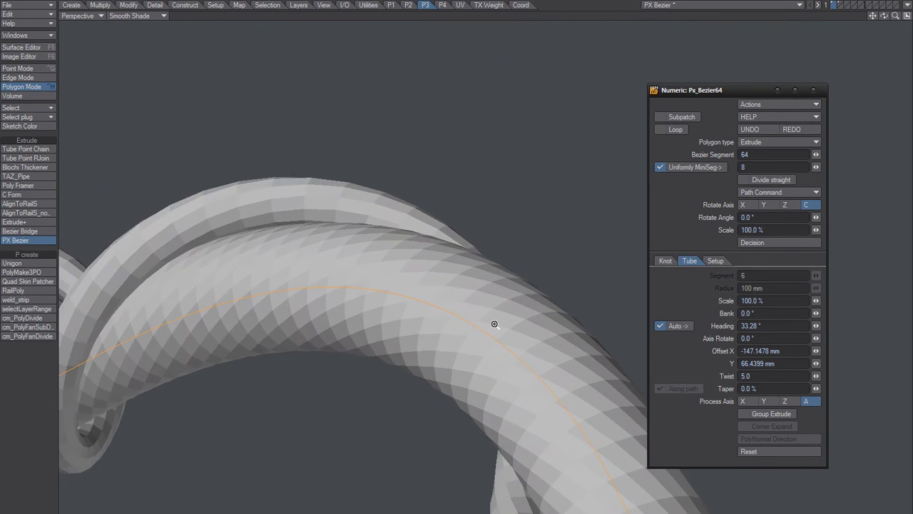
left_click(150, 15)
left_click(154, 40)
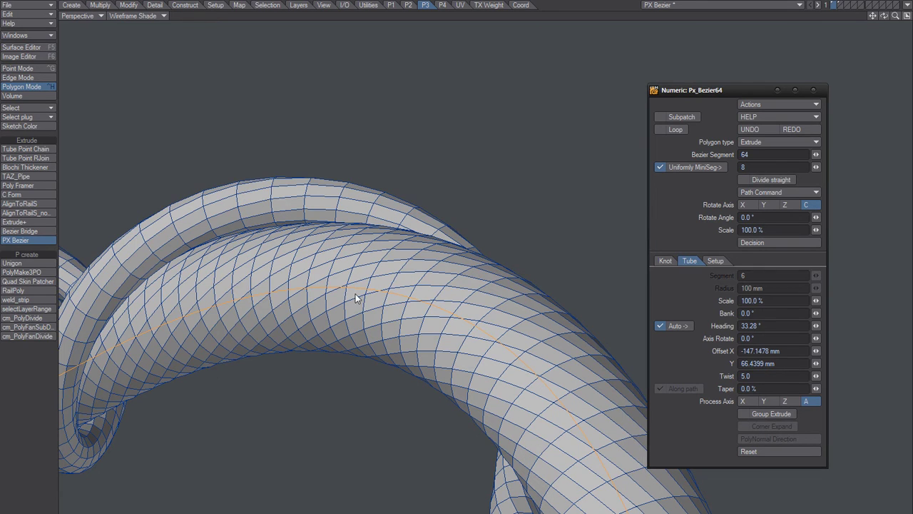
left_click_drag(553, 364, 406, 368, "ctrl+alt")
mouse_move(497, 355)
left_mouse_down("alt+shift")
mouse_move(428, 374)
mouse_move(508, 364)
left_mouse_up("alt+shift")
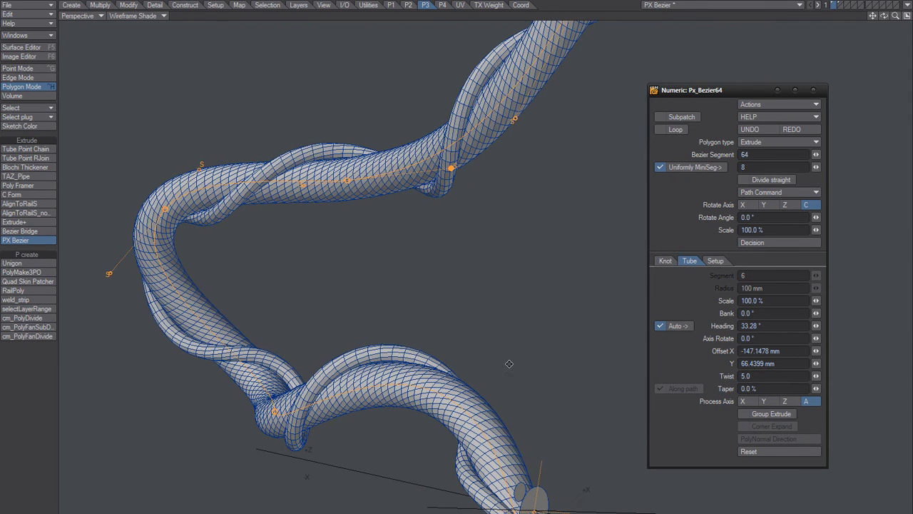
- Display the path setup options and examine the twisted tubes from several sides
left_click(715, 261)
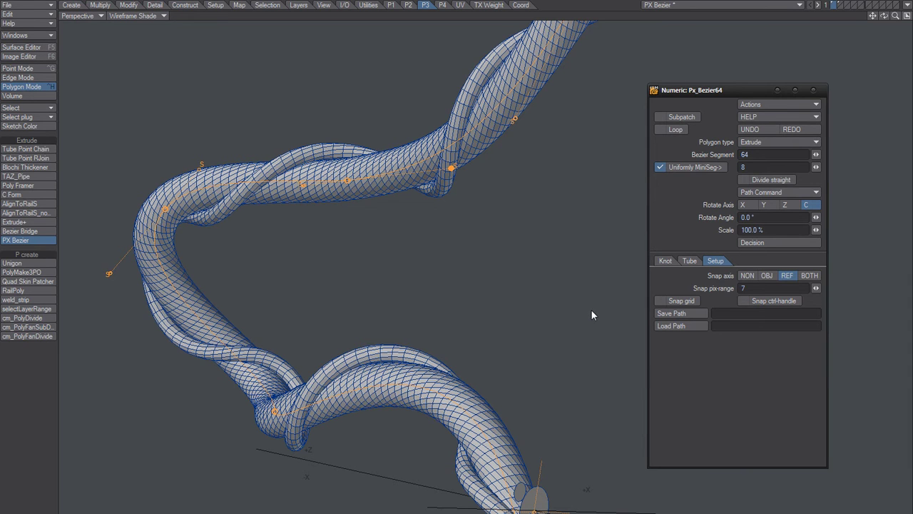
left_click_drag(564, 298, 549, 322, "alt+shift")
left_click_drag(567, 282, 500, 372, "alt+shift")
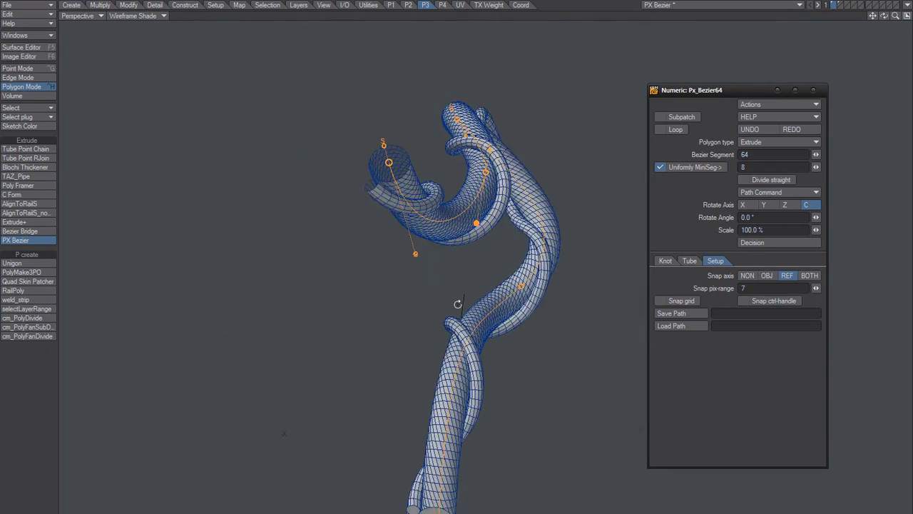
left_click_drag(458, 304, 306, 314, "alt")
mouse_move(540, 259)
left_mouse_down("alt")
mouse_move(485, 310)
mouse_move(378, 358)
mouse_move(500, 318)
mouse_move(485, 324)
mouse_move(491, 334)
left_mouse_up("alt")
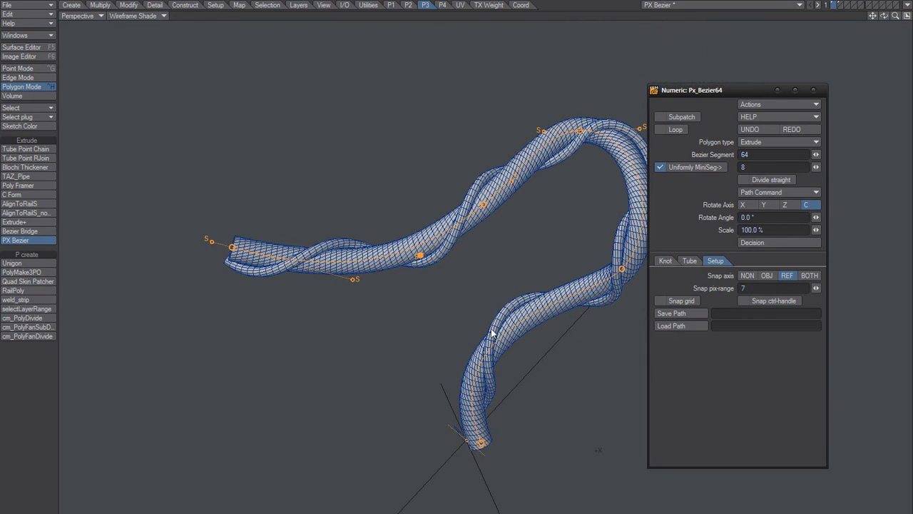
left_click_drag(715, 89, 750, 90)
left_click_drag(526, 277, 549, 266, "ctrl+alt")
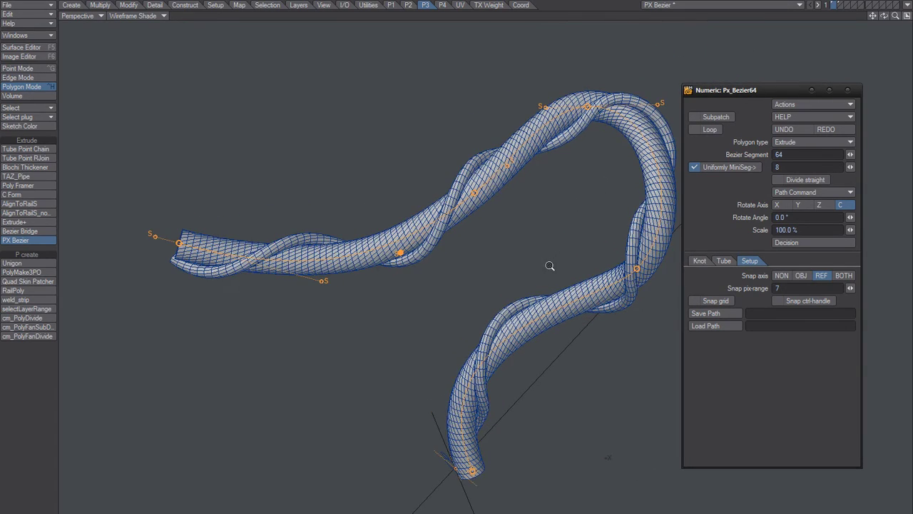
left_click_drag(546, 338, 401, 242, "alt")
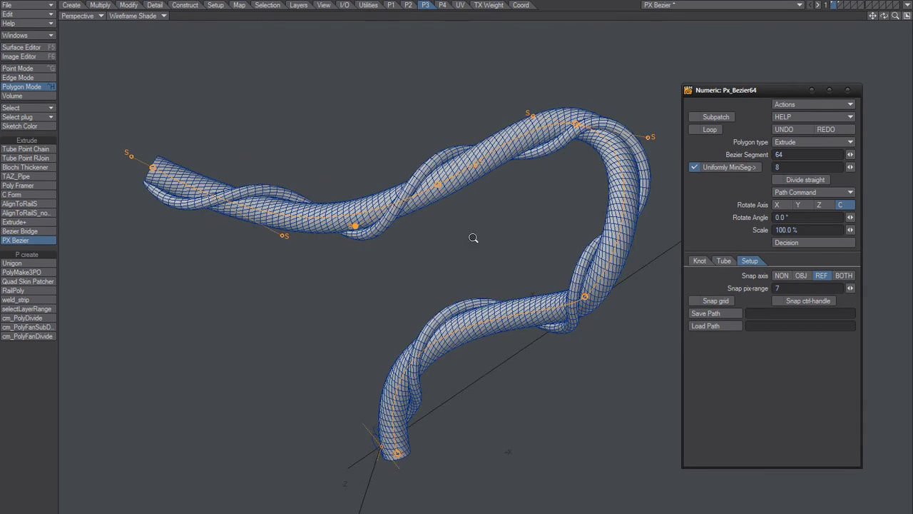
- Pull the direction handle of the knot entering the wide bend outward to widen the curve there
mouse_move(475, 238)
left_mouse_down("ctrl+alt")
mouse_move(504, 235)
mouse_move(471, 245)
left_mouse_up("ctrl+alt")
left_click_drag(587, 234, 531, 332, "alt")
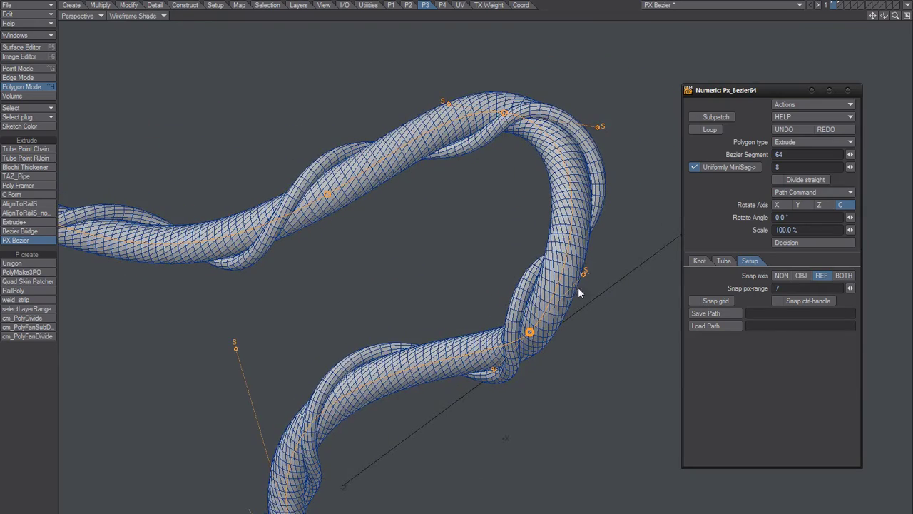
left_click_drag(585, 274, 641, 293)
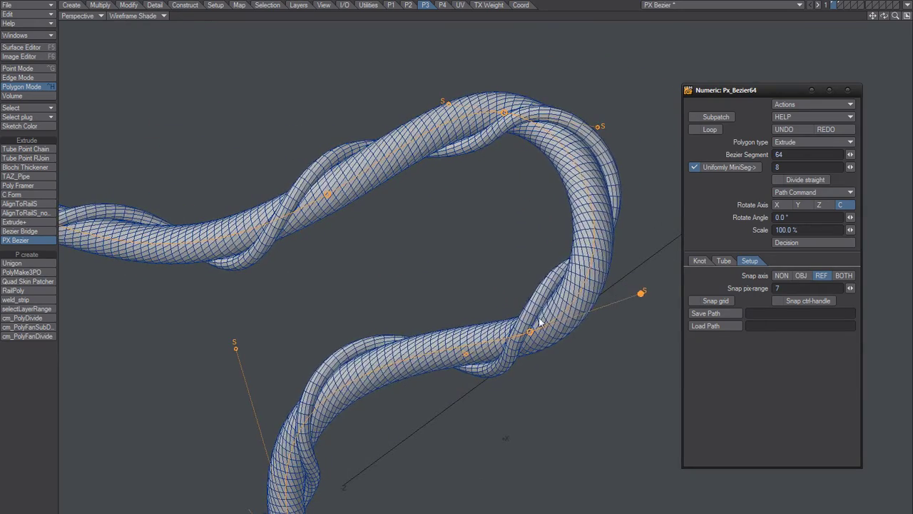
left_click_drag(540, 324, 460, 338, "ctrl+alt")
- Try the Line and Curve polygon types, set the polygon type to Belt, and examine the resulting ribbon
left_click(785, 142)
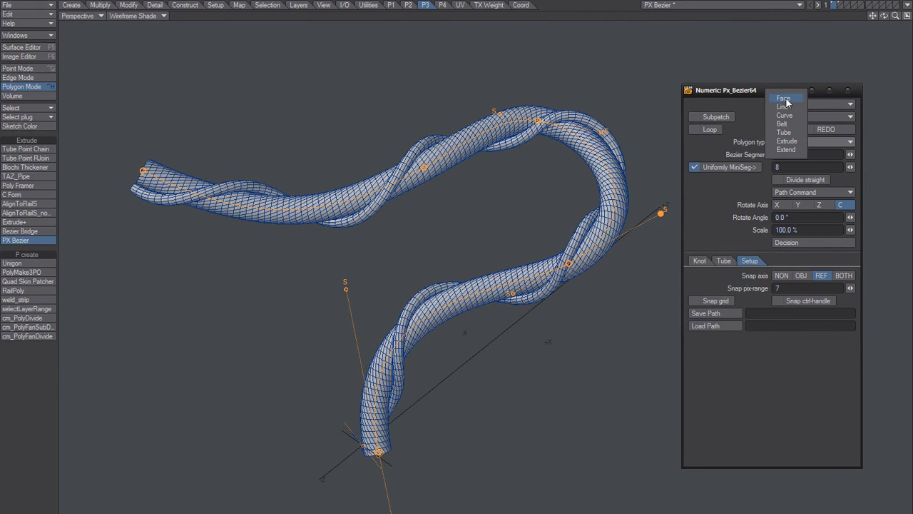
left_click(788, 109)
left_click(791, 142)
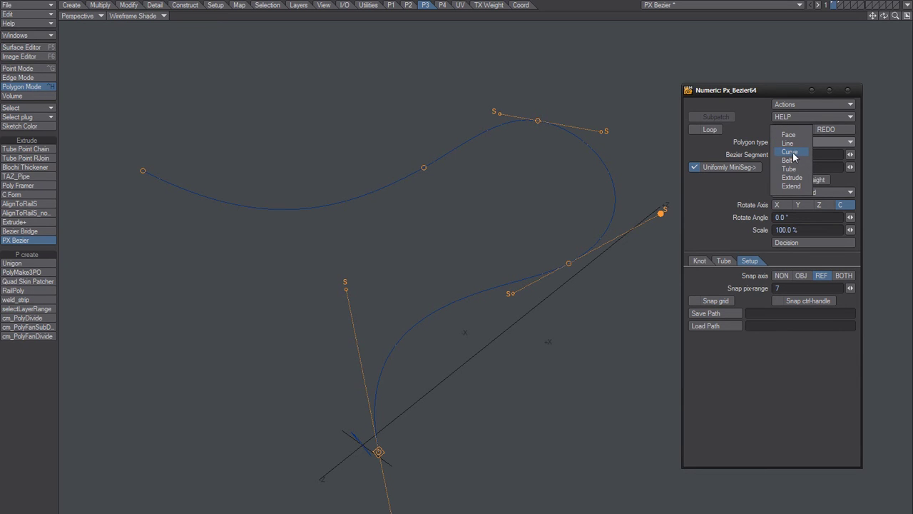
left_click(790, 152)
left_click(789, 142)
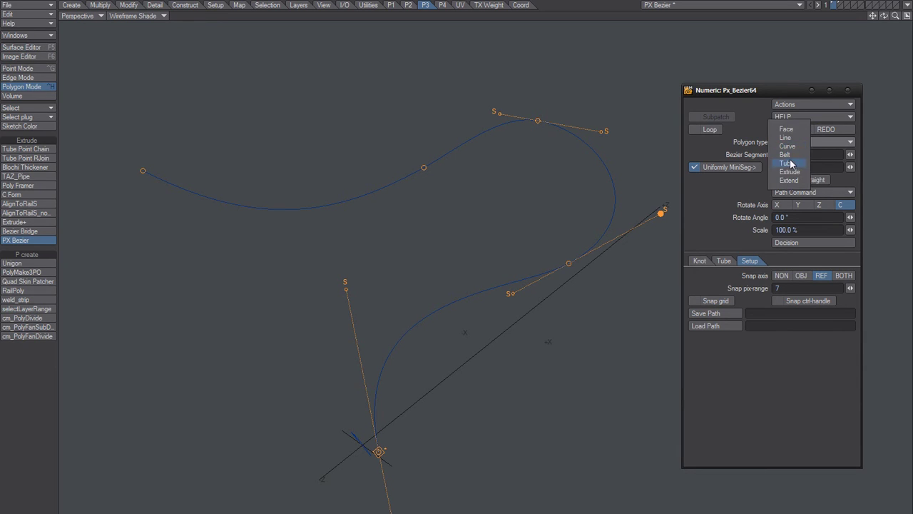
left_click(789, 156)
left_click_drag(443, 329, 514, 314, "alt")
left_click_drag(514, 314, 538, 359, "ctrl+alt")
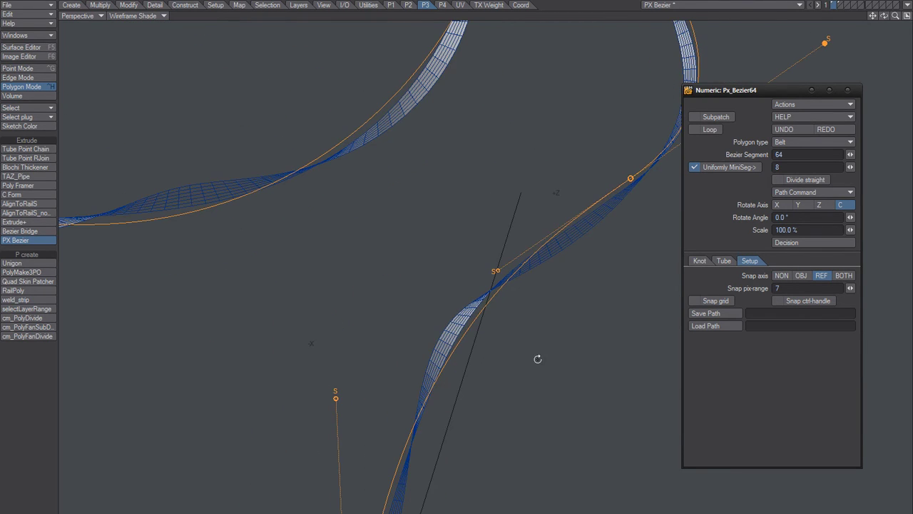
left_click_drag(590, 343, 547, 370, "ctrl+alt")
left_click_drag(527, 414, 525, 349, "alt")
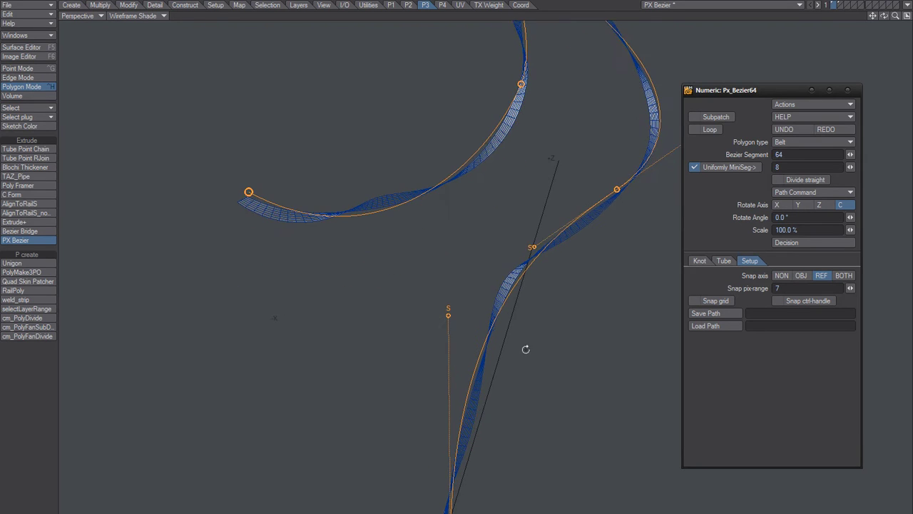
left_click_drag(460, 467, 418, 429, "ctrl+alt")
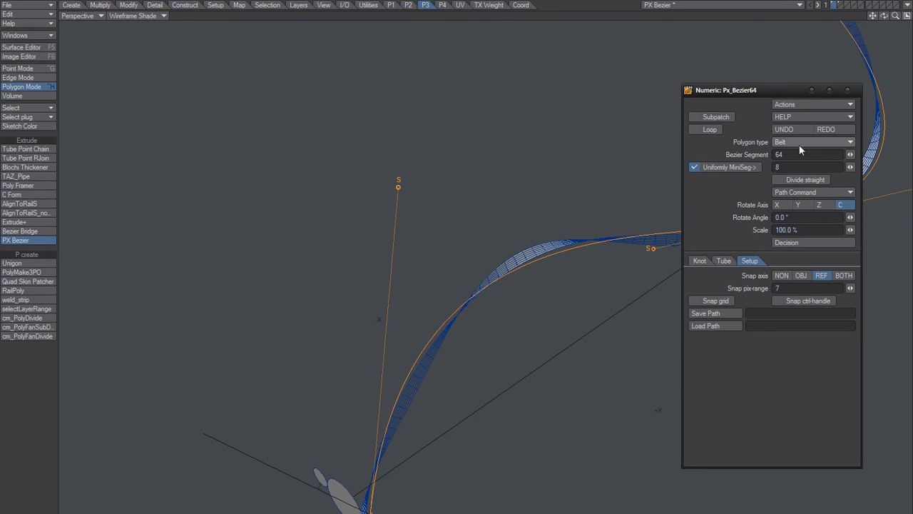
- Try an overall path scale of 300% and return it to 100%
left_click(801, 229)
type("300")
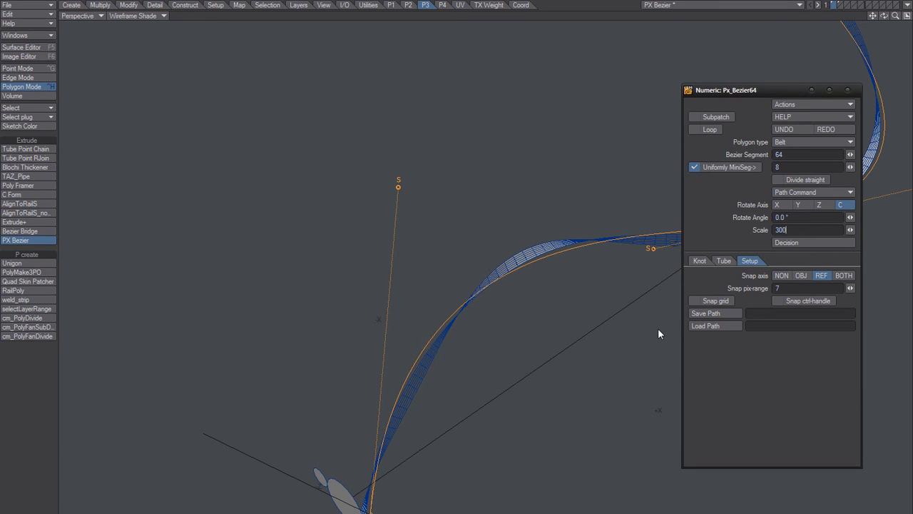
key("Return")
left_click_drag(508, 306, 485, 321, "ctrl+alt")
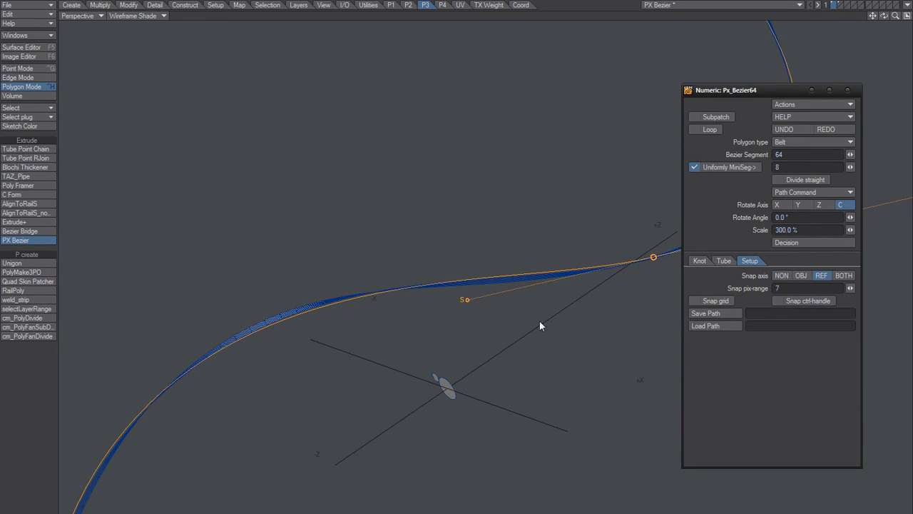
left_click(806, 229)
type("100")
key("Return")
scroll(680, 227, "up", 3)
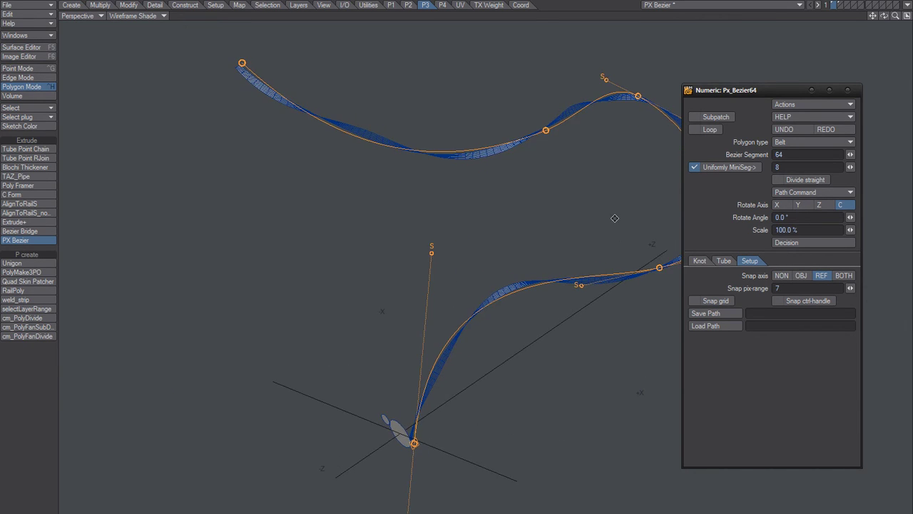
- Widen the belt by trying a tube radius of 300 mm and settling on 500 mm, and inspect its twist along the path
left_click(724, 261)
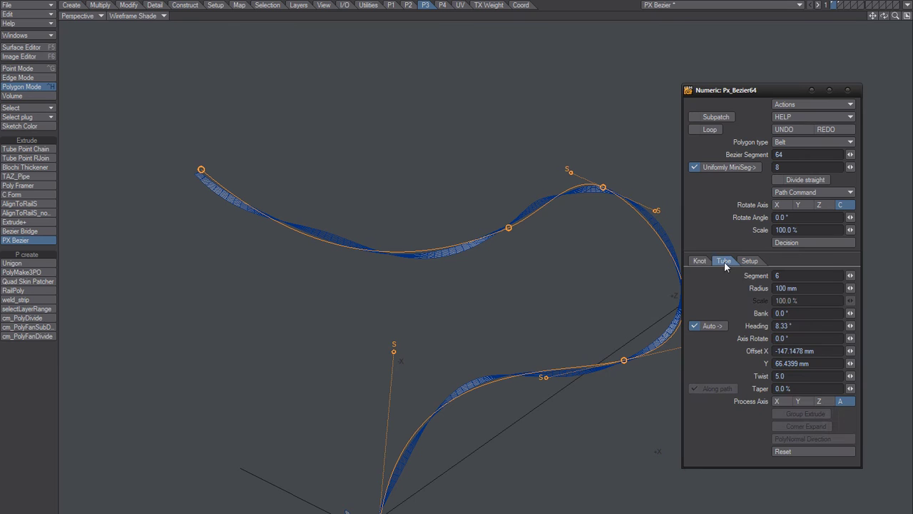
double_click(788, 286)
type("300")
key("Tab")
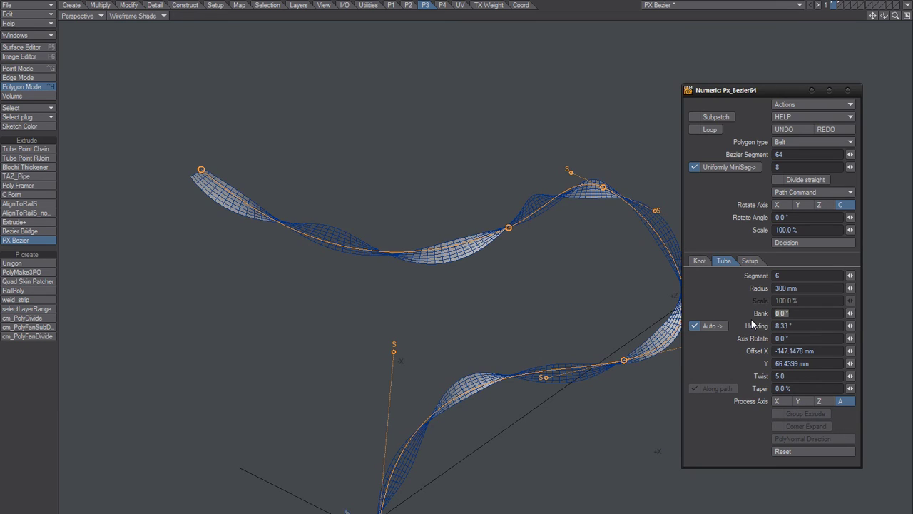
left_click_drag(786, 288, 752, 289)
type("500")
key("Tab")
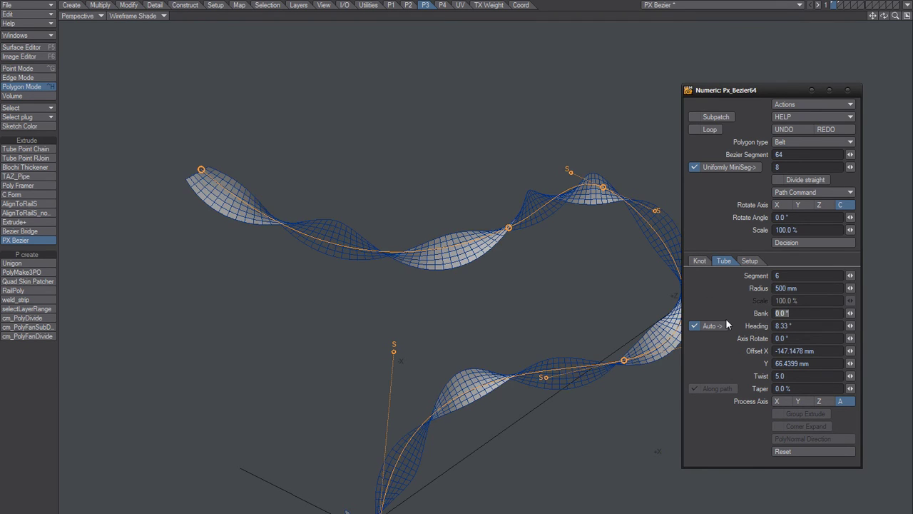
left_click_drag(561, 321, 578, 339, "alt")
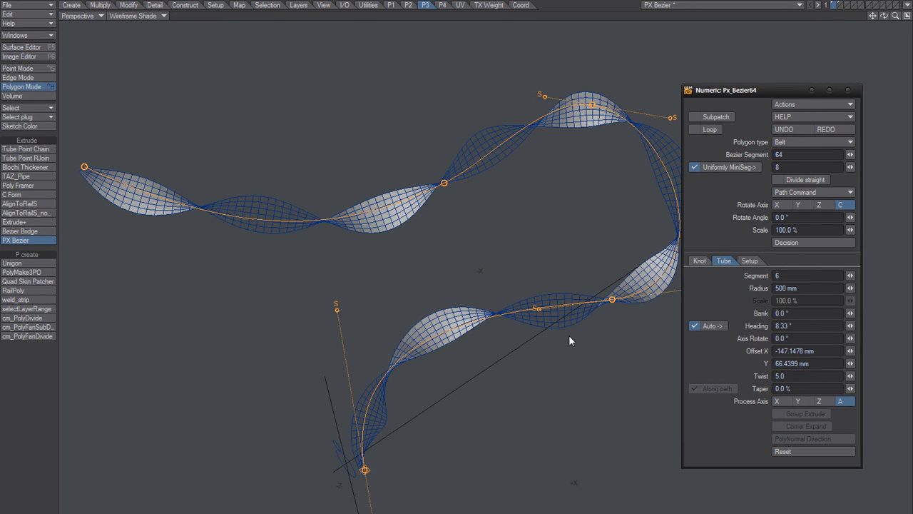
left_click_drag(434, 380, 416, 373, "alt")
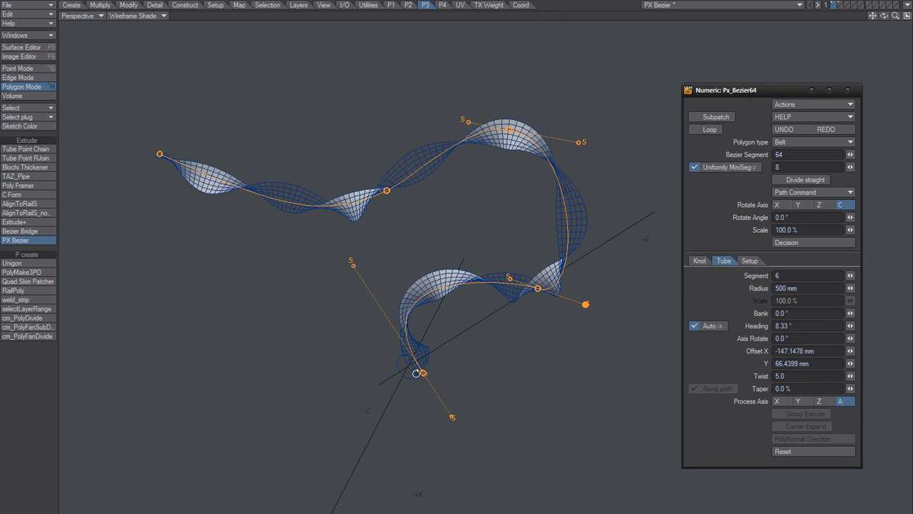
left_click_drag(417, 373, 638, 171, "alt")
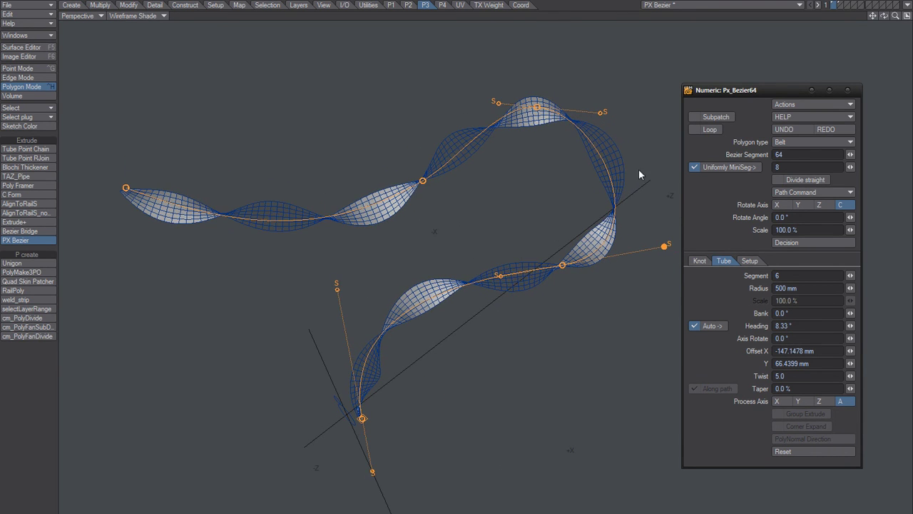